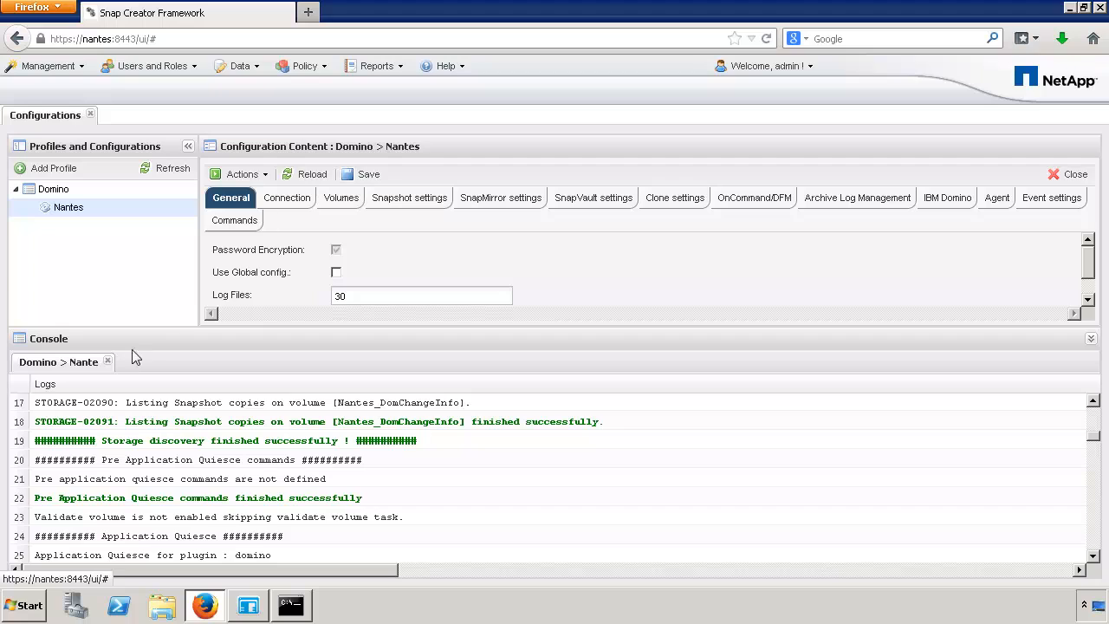
Open the first listed debug log file for the Domino profile's Nantes configuration in the log reports.
{"action": "left_click", "coordinate": [362, 69]}
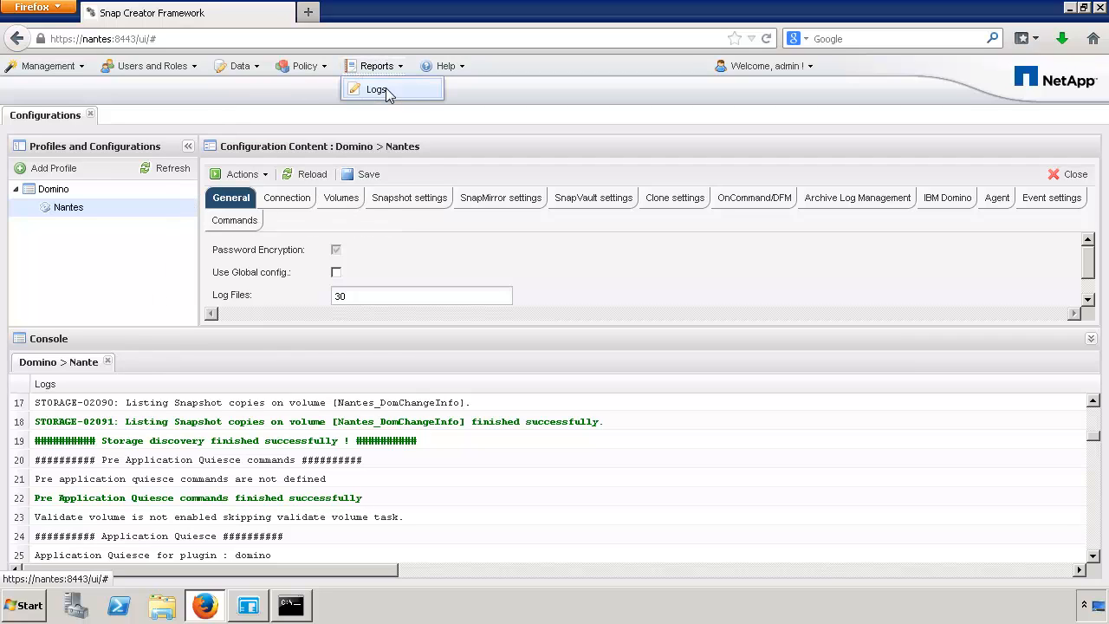
{"action": "left_click", "coordinate": [377, 90]}
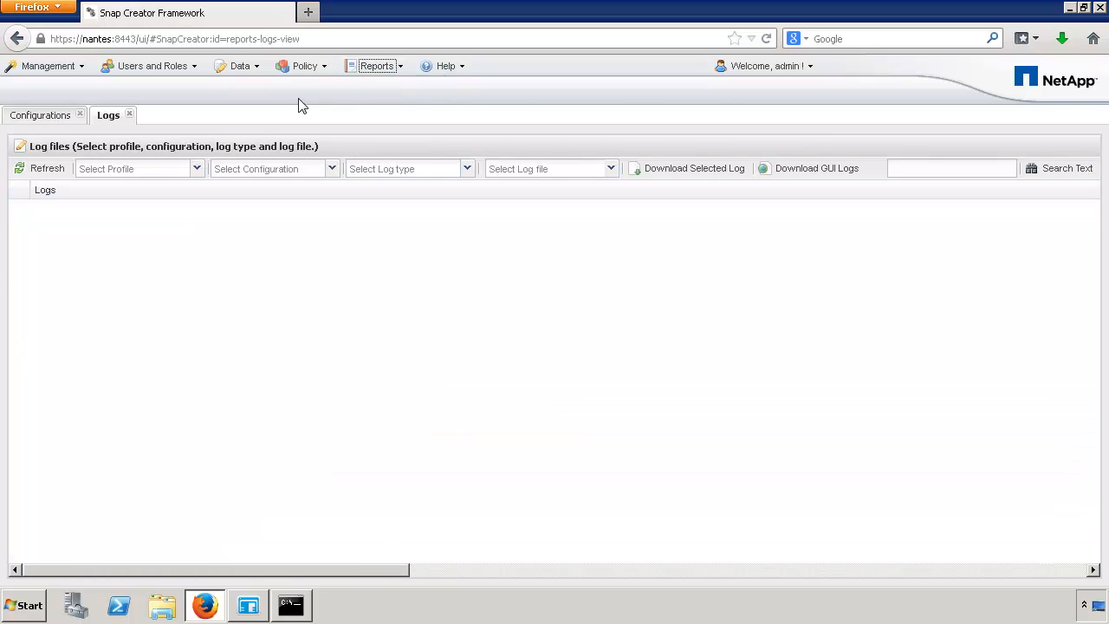
{"action": "left_click", "coordinate": [162, 168]}
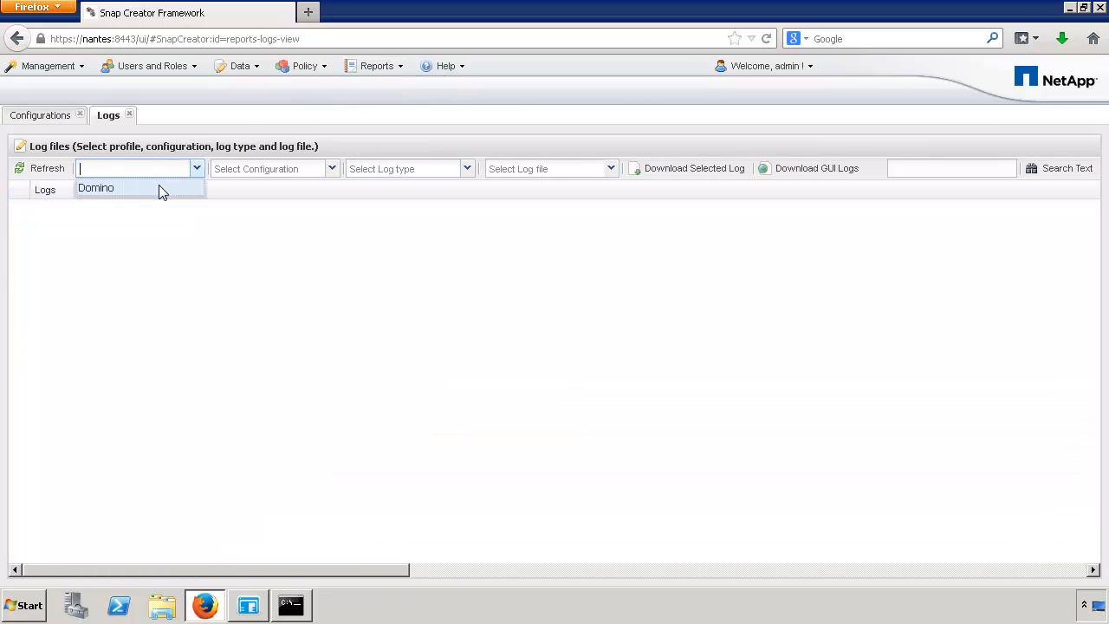
{"action": "left_click", "coordinate": [160, 188]}
{"action": "left_click", "coordinate": [244, 173]}
{"action": "left_click", "coordinate": [242, 188]}
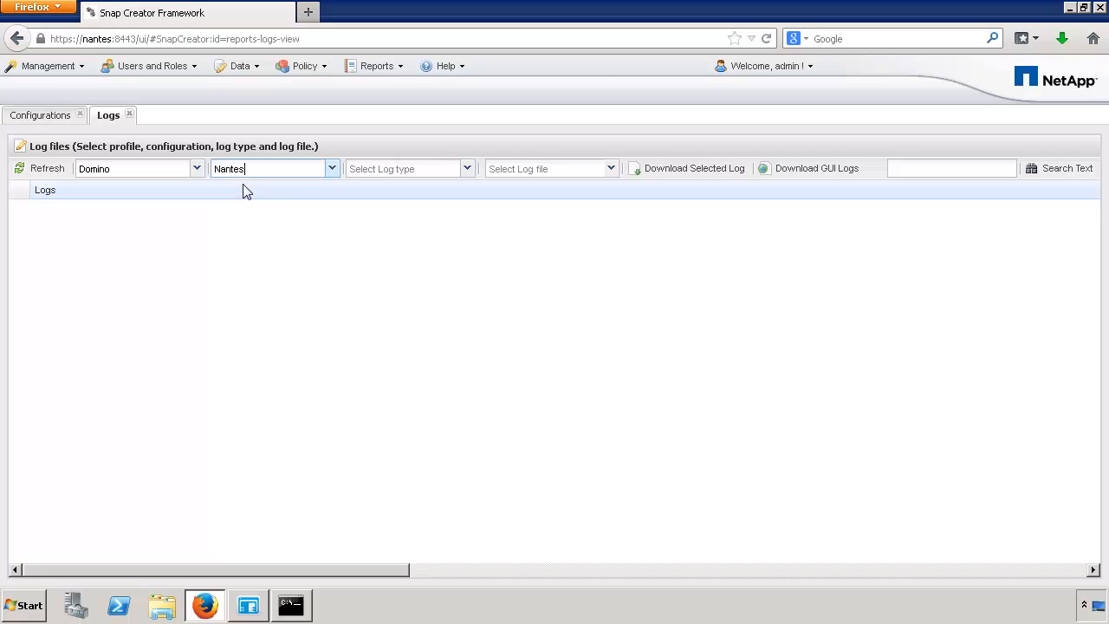
{"action": "left_click", "coordinate": [378, 169]}
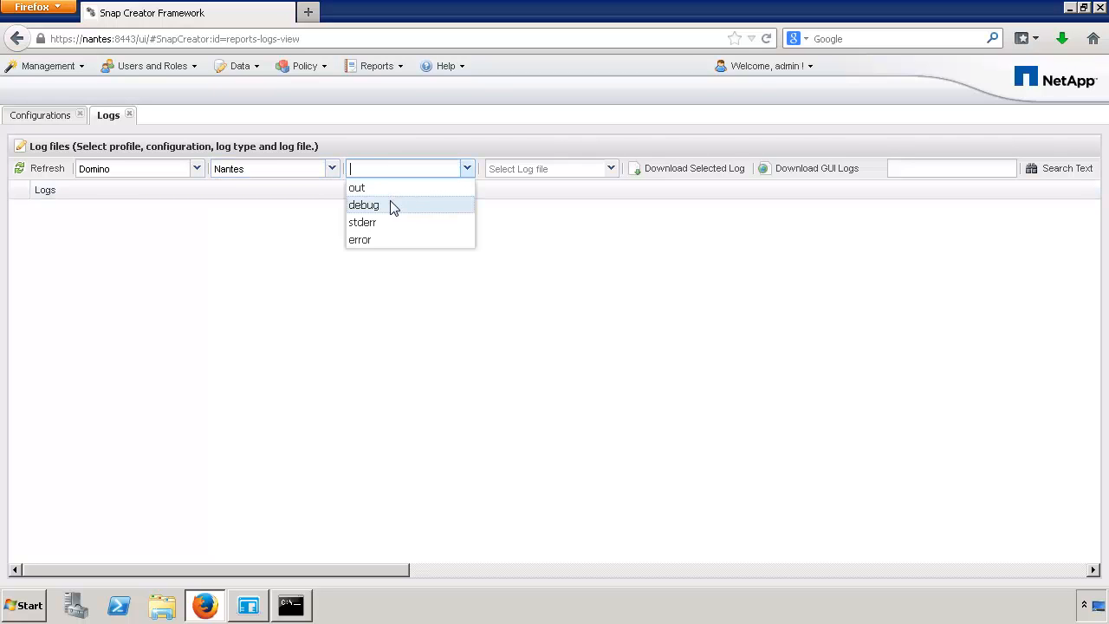
{"action": "left_click", "coordinate": [393, 206]}
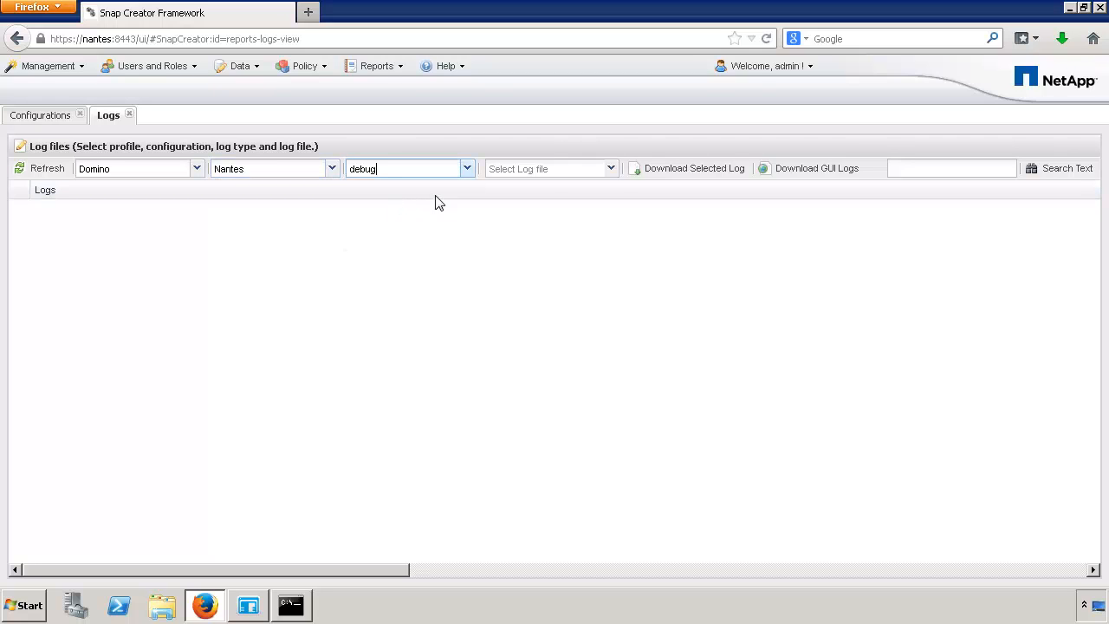
{"action": "left_click", "coordinate": [546, 170]}
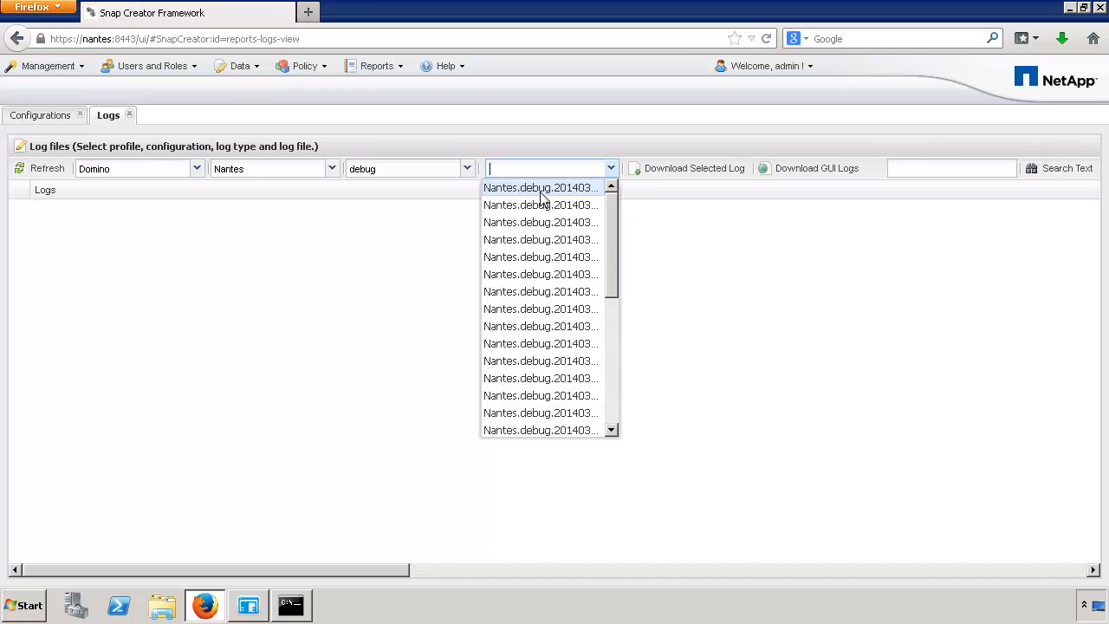
{"action": "left_click", "coordinate": [539, 193]}
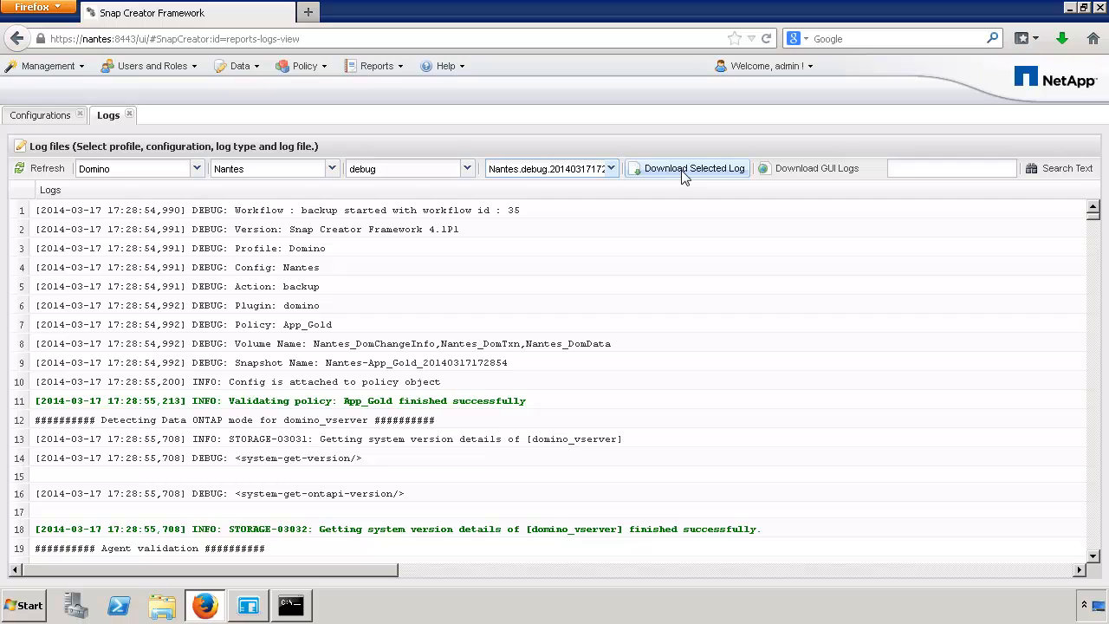
In Command Prompt, run snapcreator.exe on server Nantes, port 8443, user admin, action backup, profile Domino, config Nantes, policy App_Gold, with --verbose and --debug.
{"action": "left_click", "coordinate": [1069, 7]}
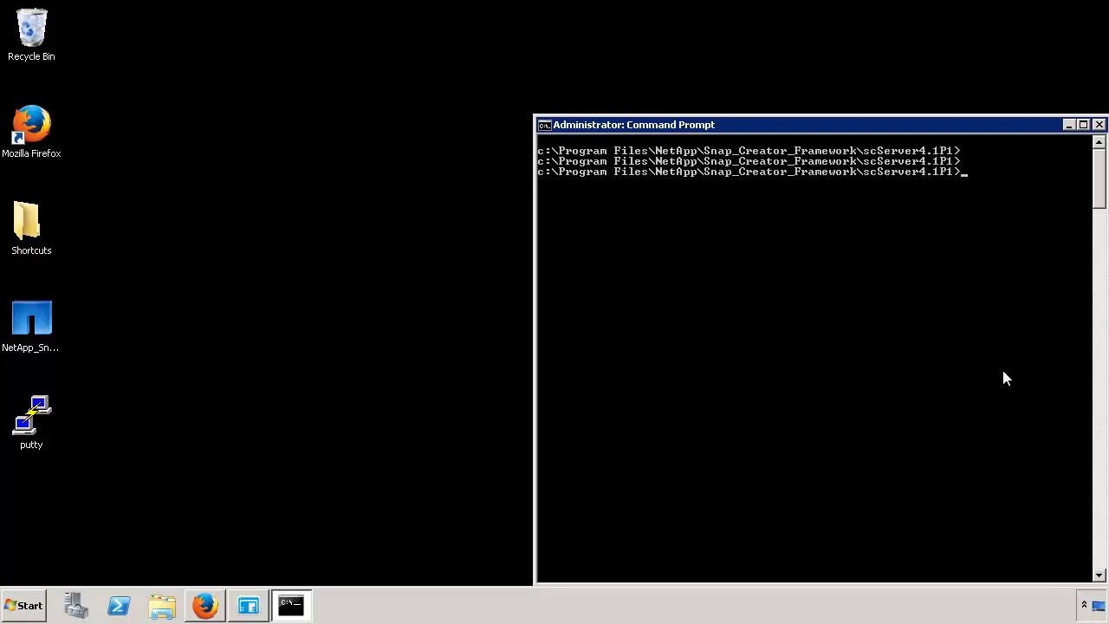
{"action": "right_click", "coordinate": [1005, 378]}
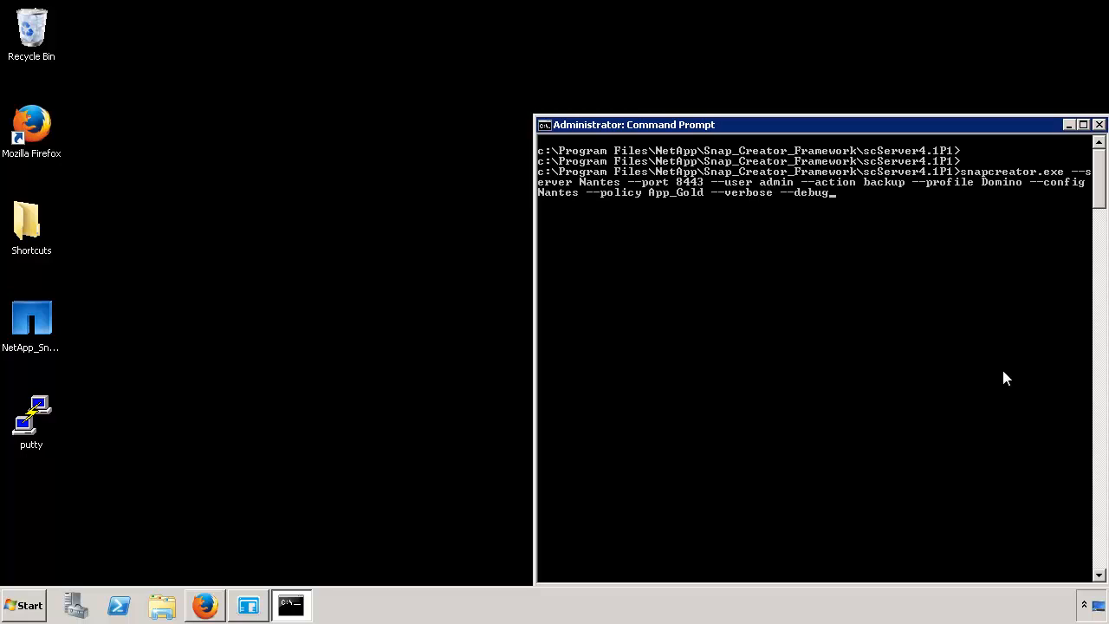
{"action": "key", "text": "Return"}
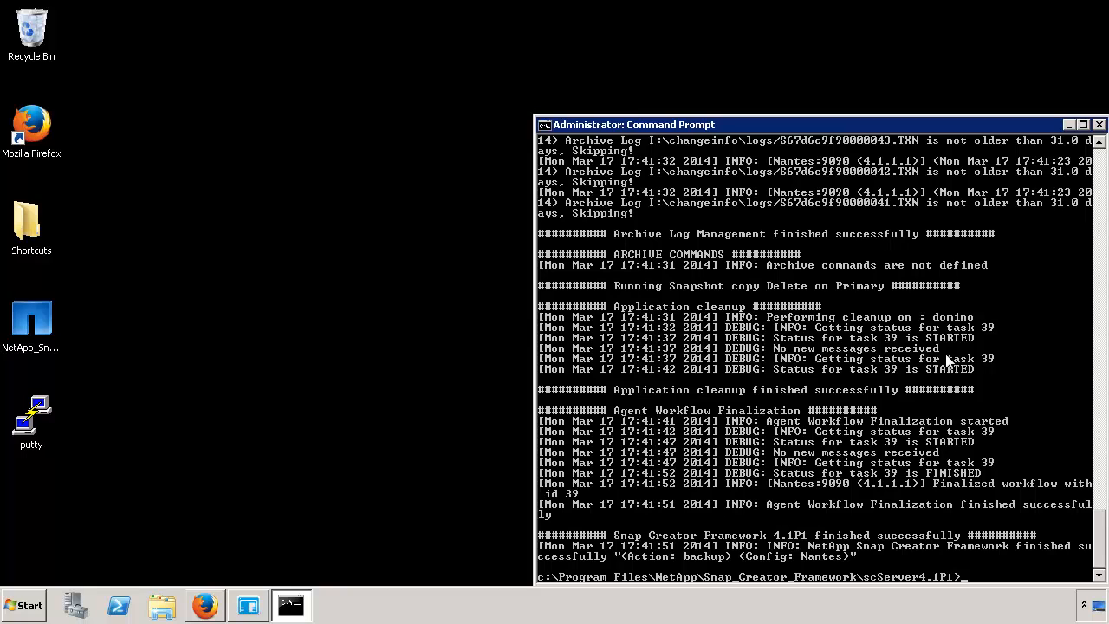
Stop the snapcreatorserverservice and snapcreatoragentservice services with sc, and query the state of both.
{"action": "key", "text": "Up"}
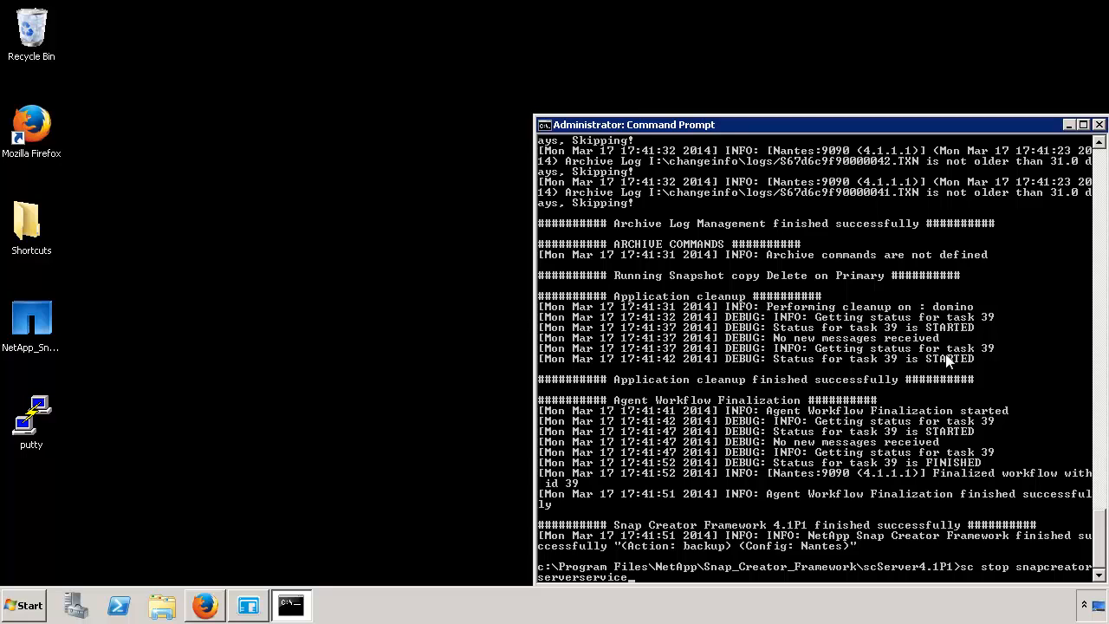
{"action": "key", "text": "Return"}
{"action": "key", "text": "Up"}
{"action": "key", "text": "Up"}
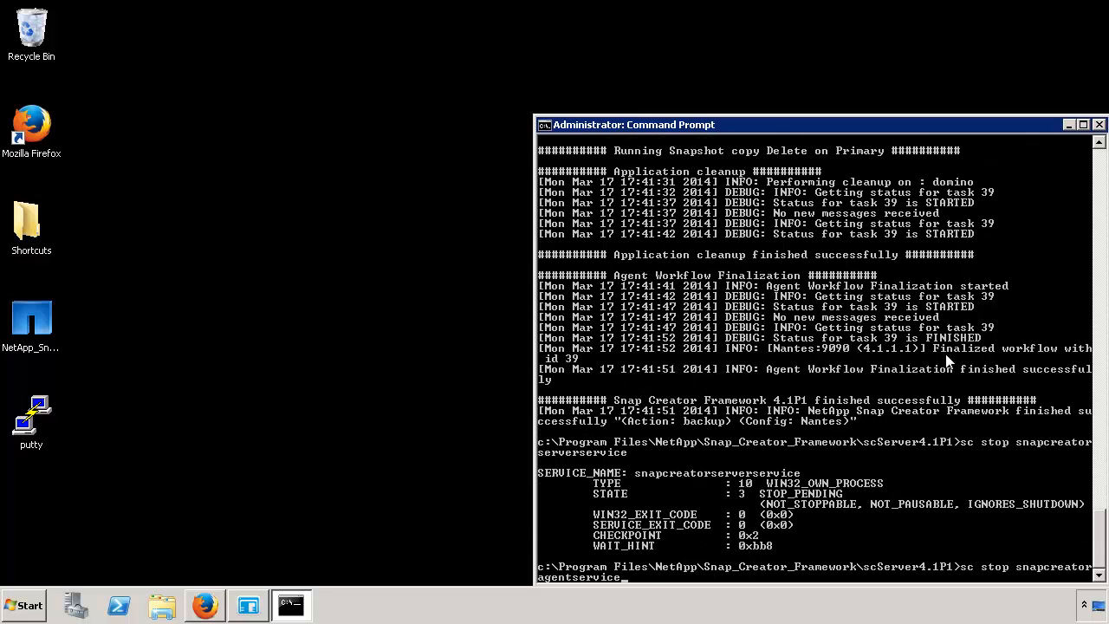
{"action": "key", "text": "Return"}
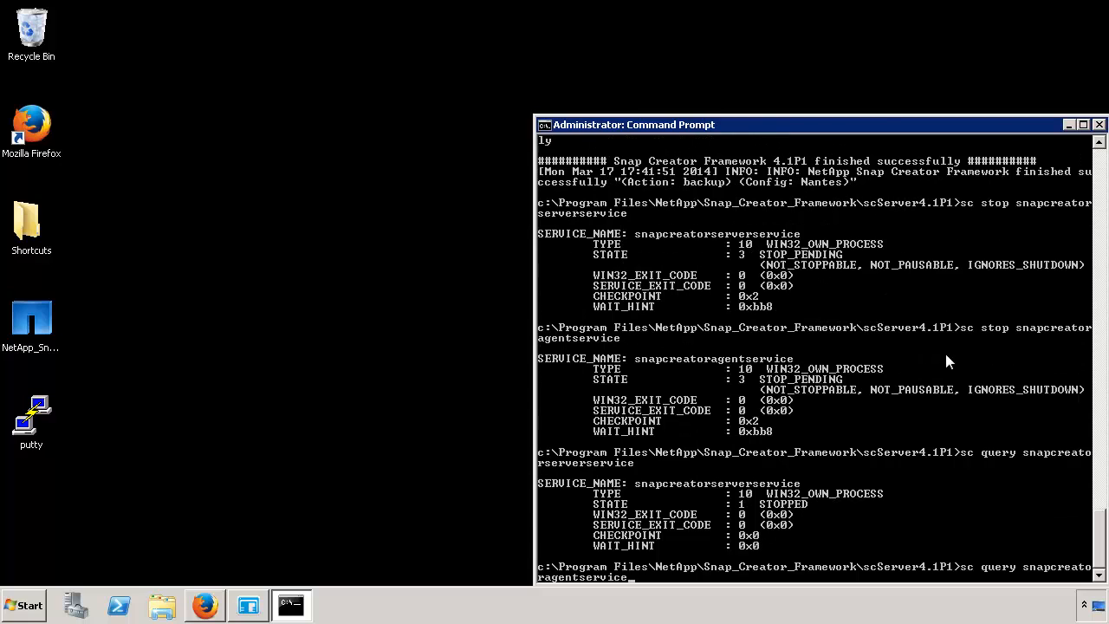
{"action": "key", "text": "Return"}
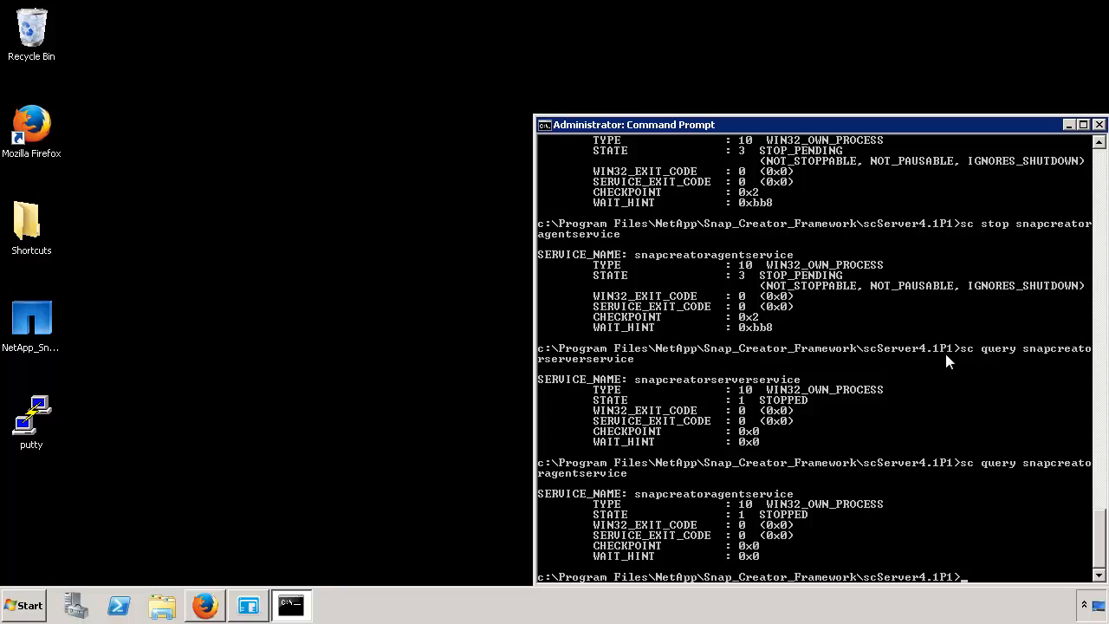
Change to the server's bin folder, list its files and start the server with scServer.bat start.
{"action": "type", "text": "cd bin"}
{"action": "key", "text": "Return"}
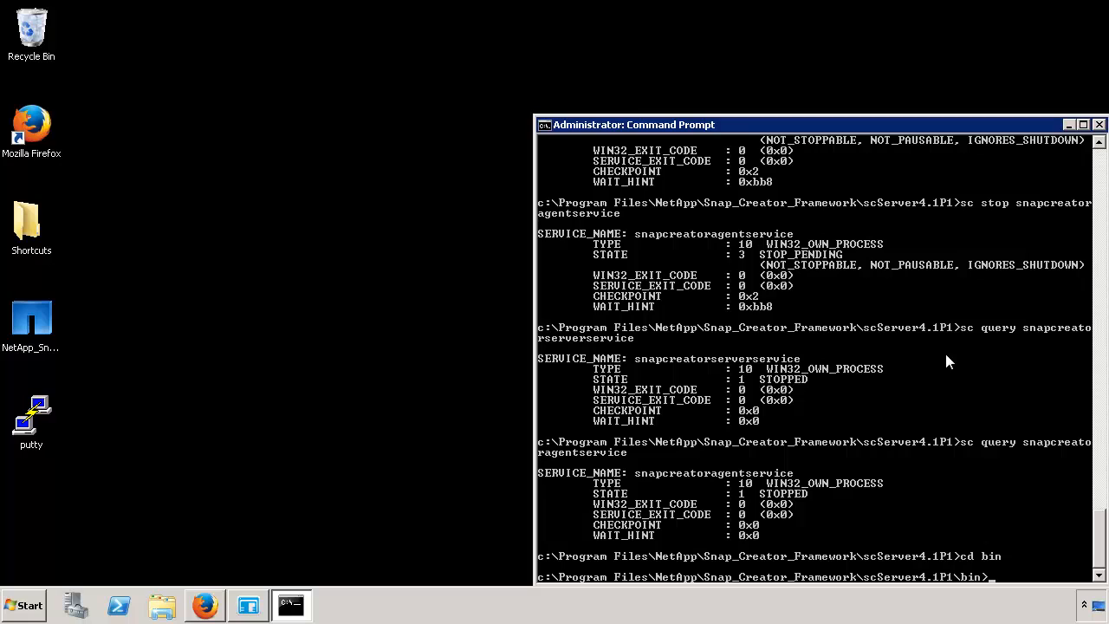
{"action": "type", "text": "dir"}
{"action": "key", "text": "Return"}
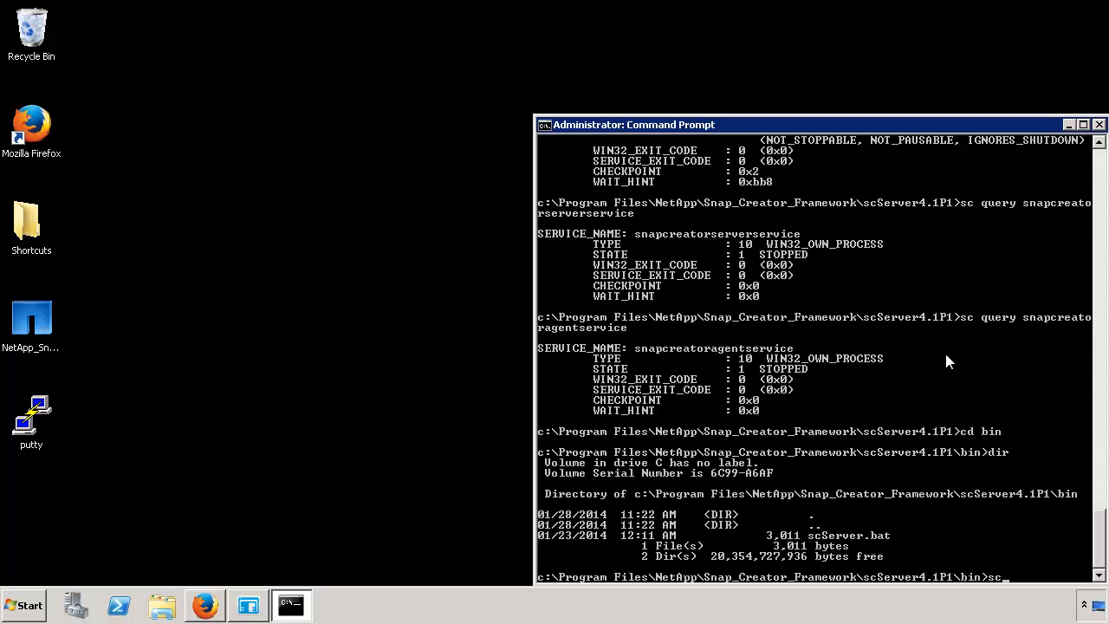
{"action": "type", "text": "scServer.bat start"}
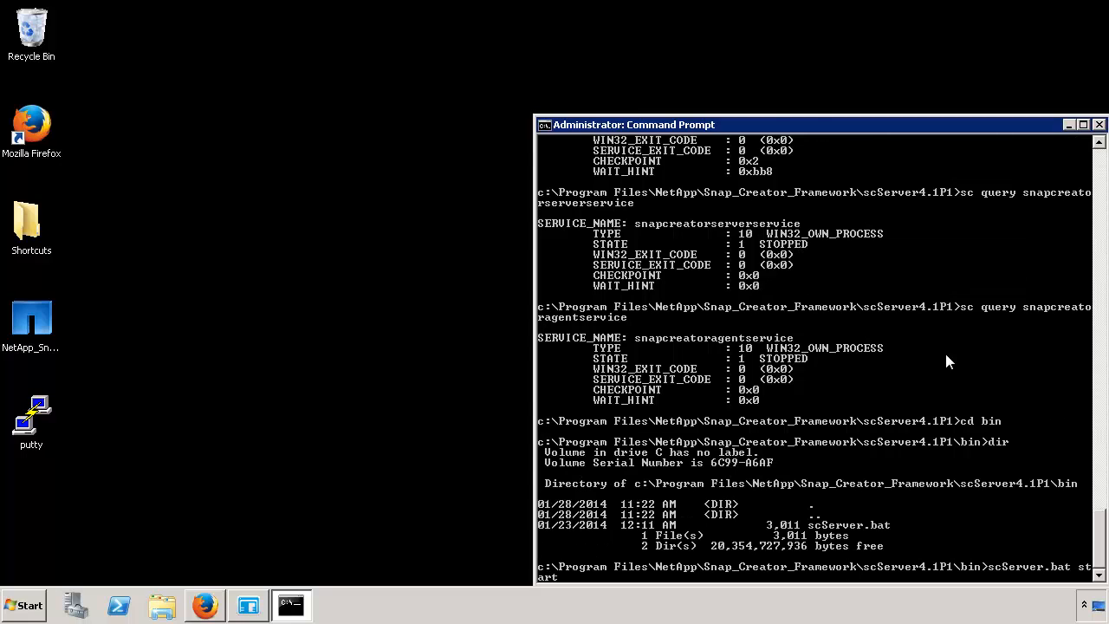
{"action": "key", "text": "Return"}
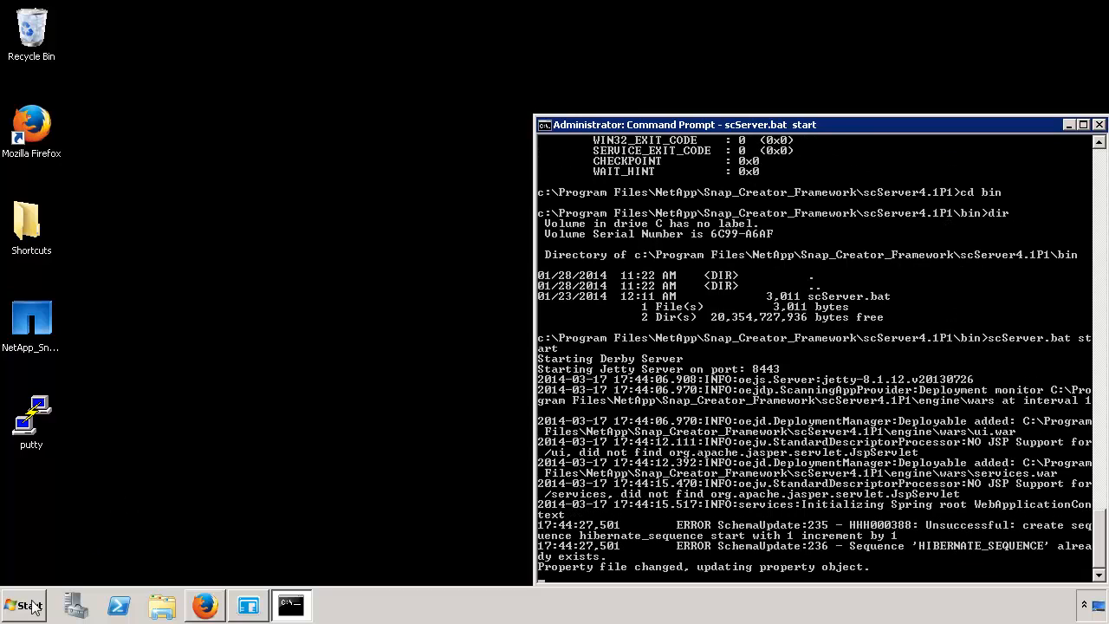
In a second Command Prompt, change to the scAgent4.1P1\bin folder under Snap_Creator_Framework, list its files and run the copied command.
{"action": "left_click", "coordinate": [28, 605]}
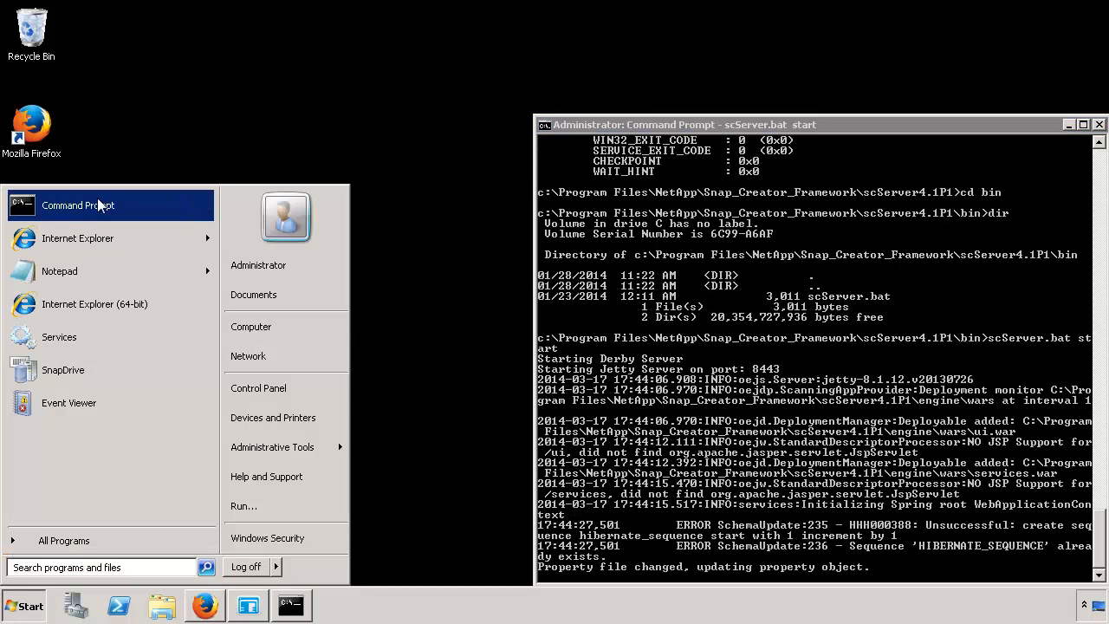
{"action": "left_click", "coordinate": [162, 206]}
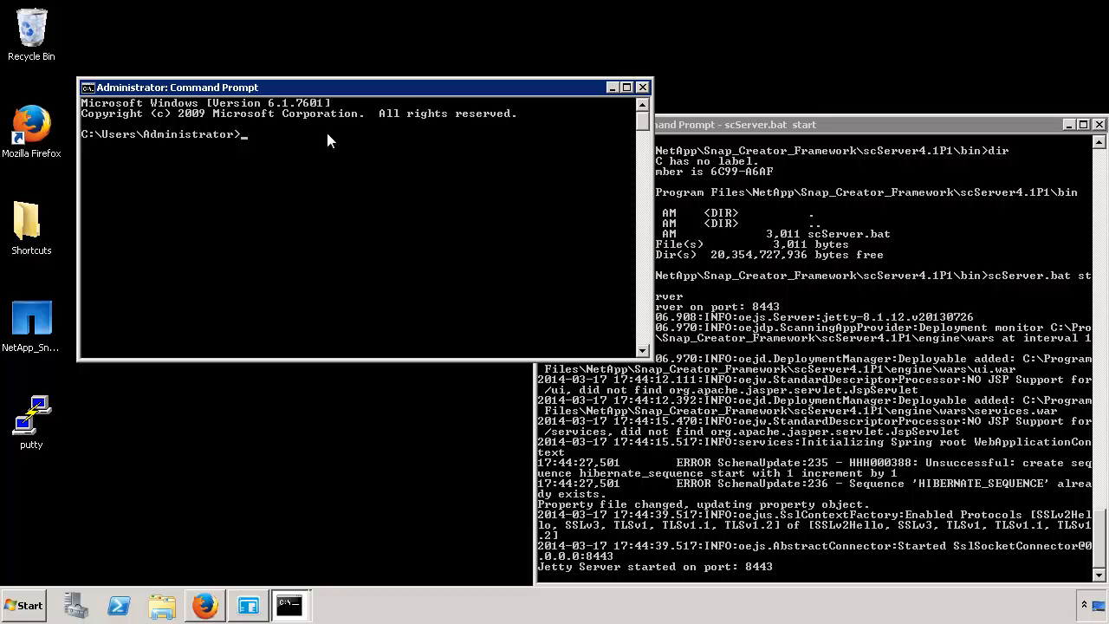
{"action": "right_click", "coordinate": [327, 138]}
{"action": "key", "text": "Return"}
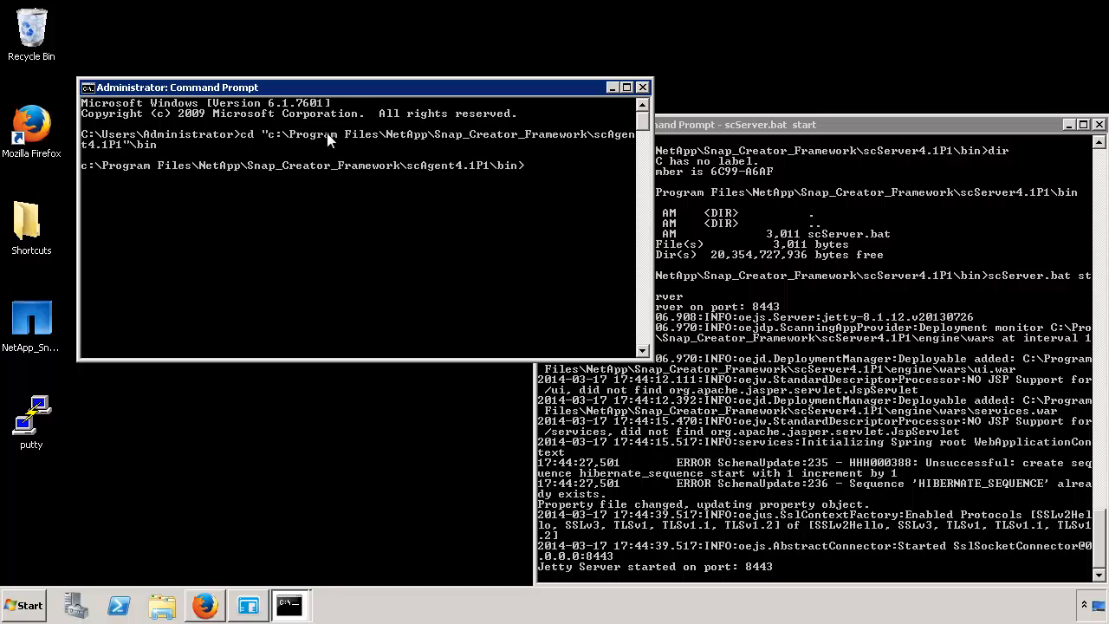
{"action": "type", "text": "dir"}
{"action": "key", "text": "Return"}
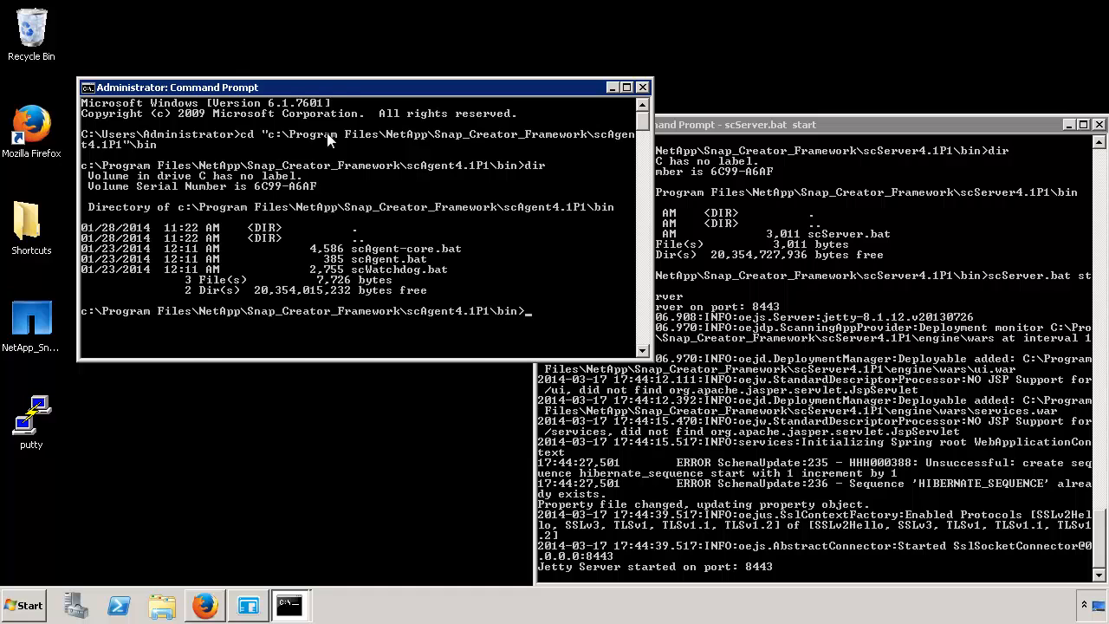
{"action": "right_click", "coordinate": [328, 139]}
{"action": "key", "text": "Return"}
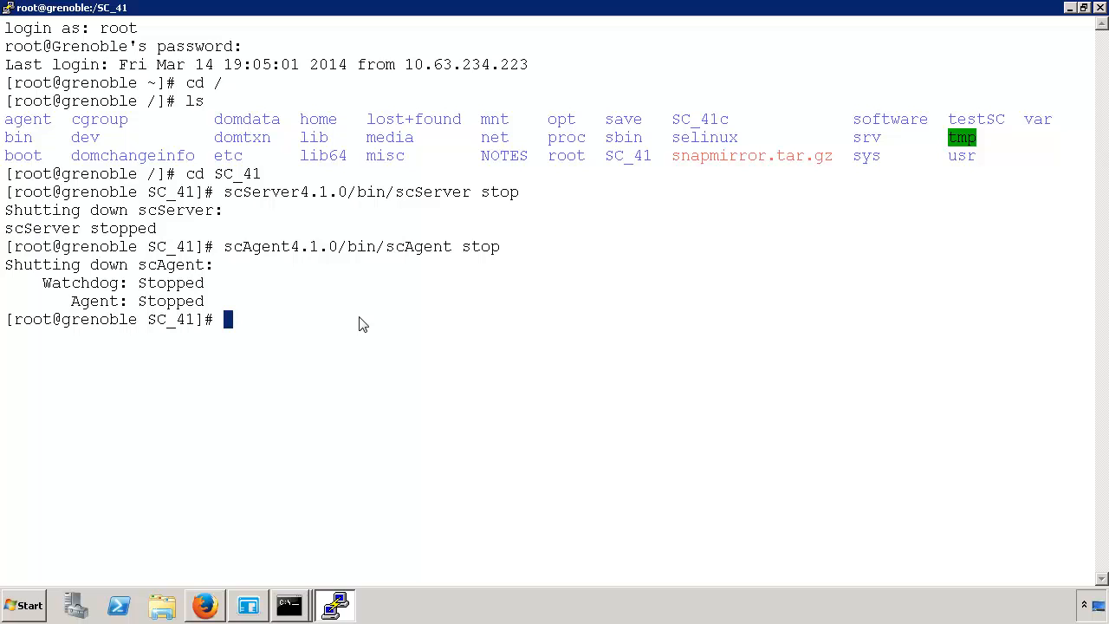
In the PuTTY session on grenoble, change to scServer4.1.0/engine/, list its files and start the server with java -jar snapcreator.jar.
{"action": "type", "text": "cd scServer4.1.0/engine/"}
{"action": "key", "text": "Return"}
{"action": "type", "text": "ls"}
{"action": "key", "text": "Return"}
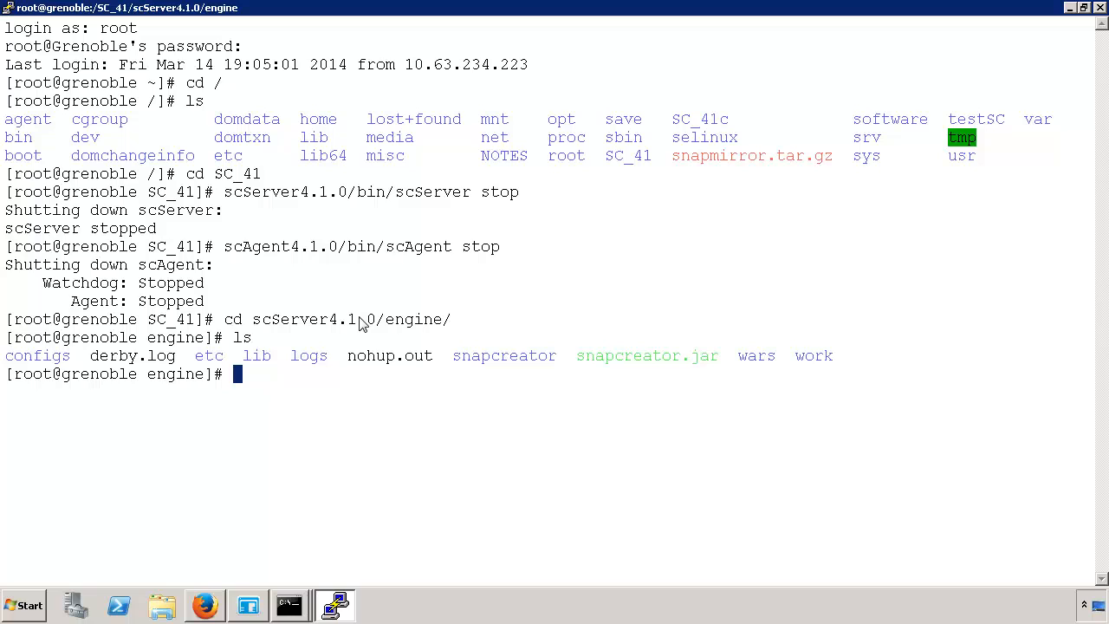
{"action": "type", "text": "java -jar snapcreator.jar"}
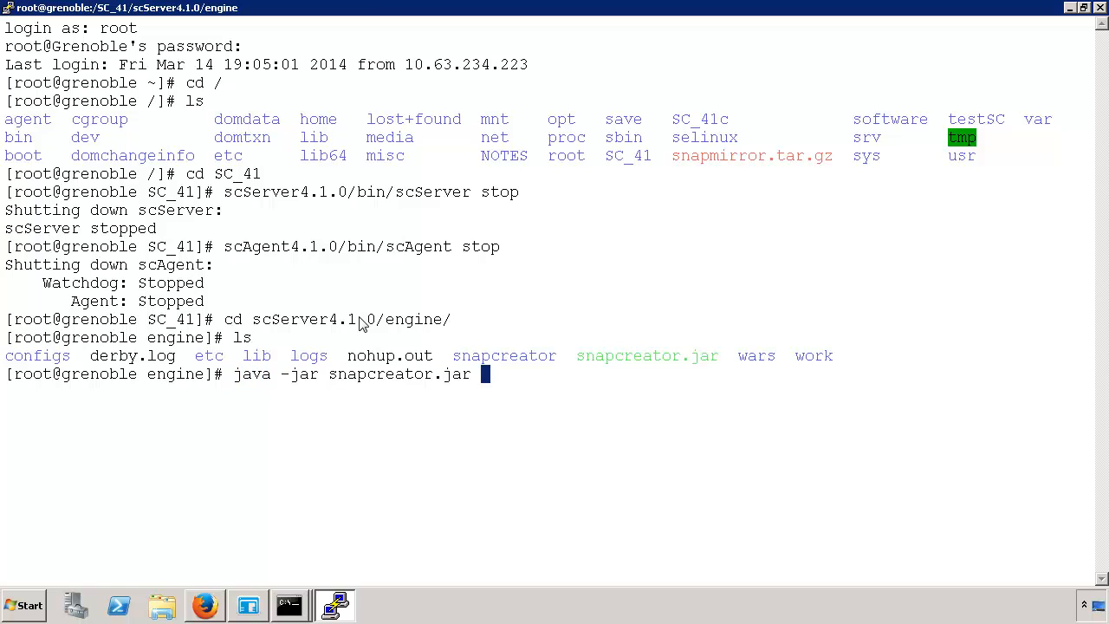
{"action": "key", "text": "Return"}
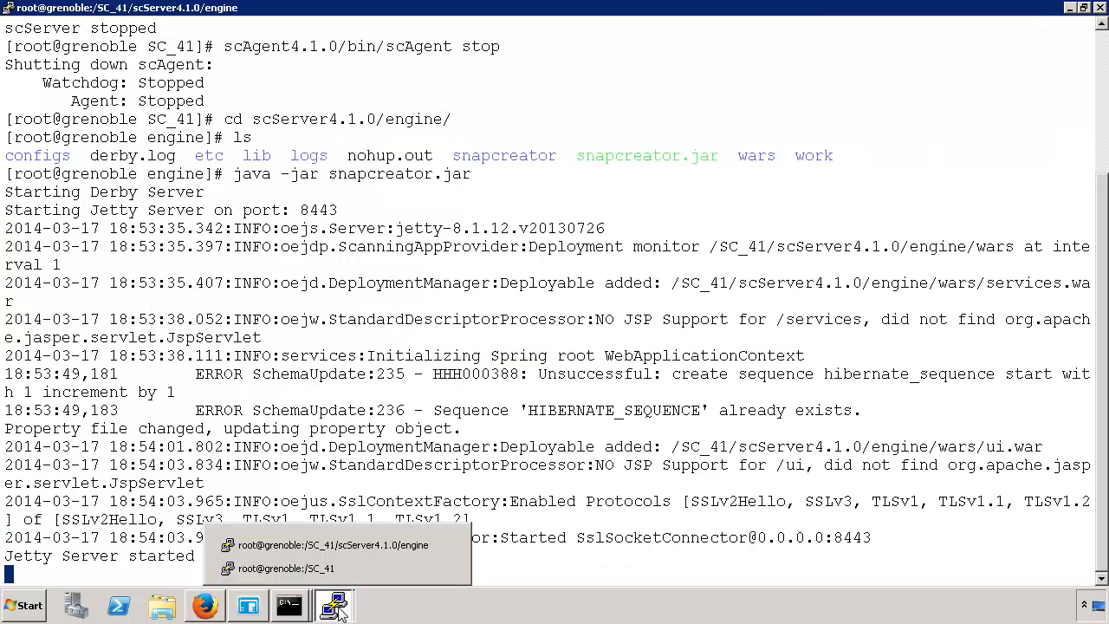
In the other PuTTY session, change to scAgent4.1.0/bin/, list its files and run ./scWatchdog start.
{"action": "left_click", "coordinate": [337, 603]}
{"action": "left_click", "coordinate": [345, 568]}
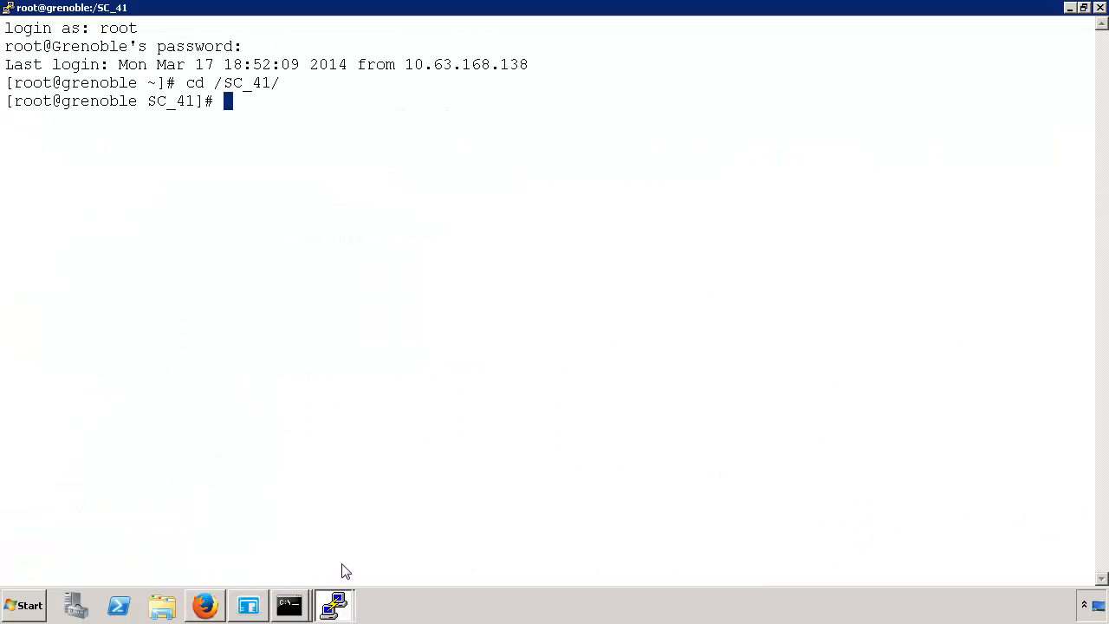
{"action": "type", "text": "cd scAgent4.1.0/bin/"}
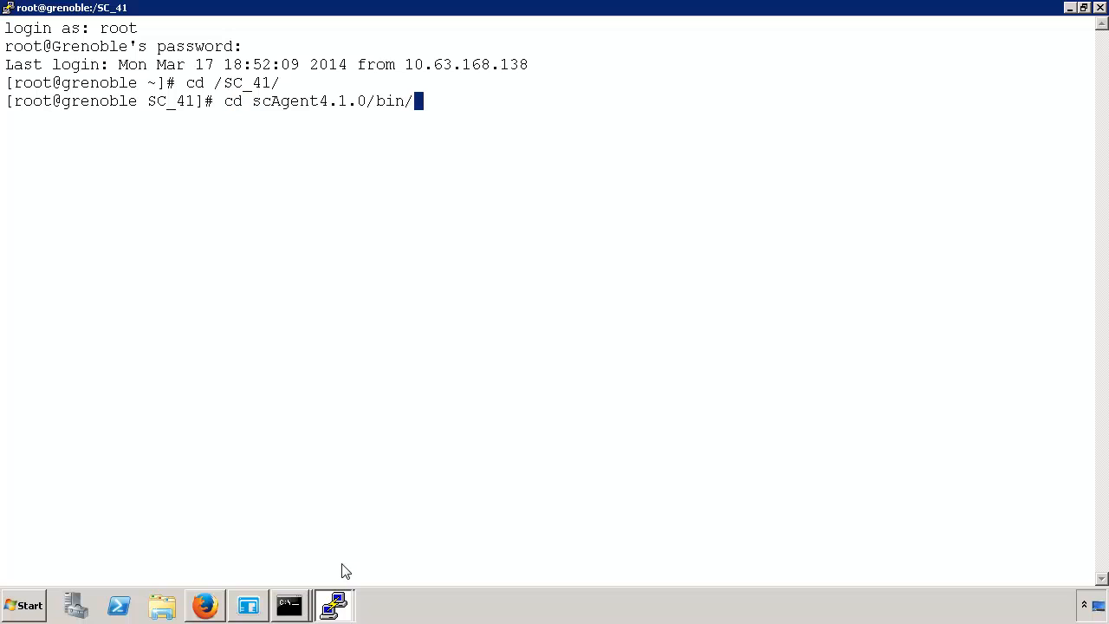
{"action": "key", "text": "Return"}
{"action": "type", "text": "ls"}
{"action": "key", "text": "Return"}
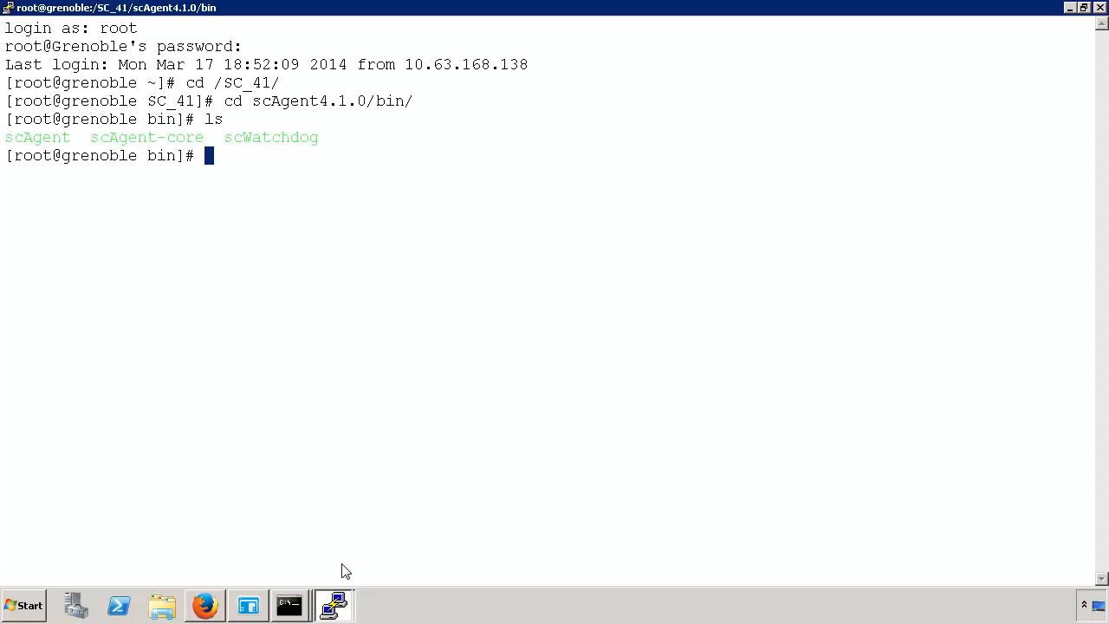
{"action": "type", "text": "./scW"}
{"action": "key", "text": "Tab"}
{"action": "type", "text": "start"}
{"action": "key", "text": "Return"}
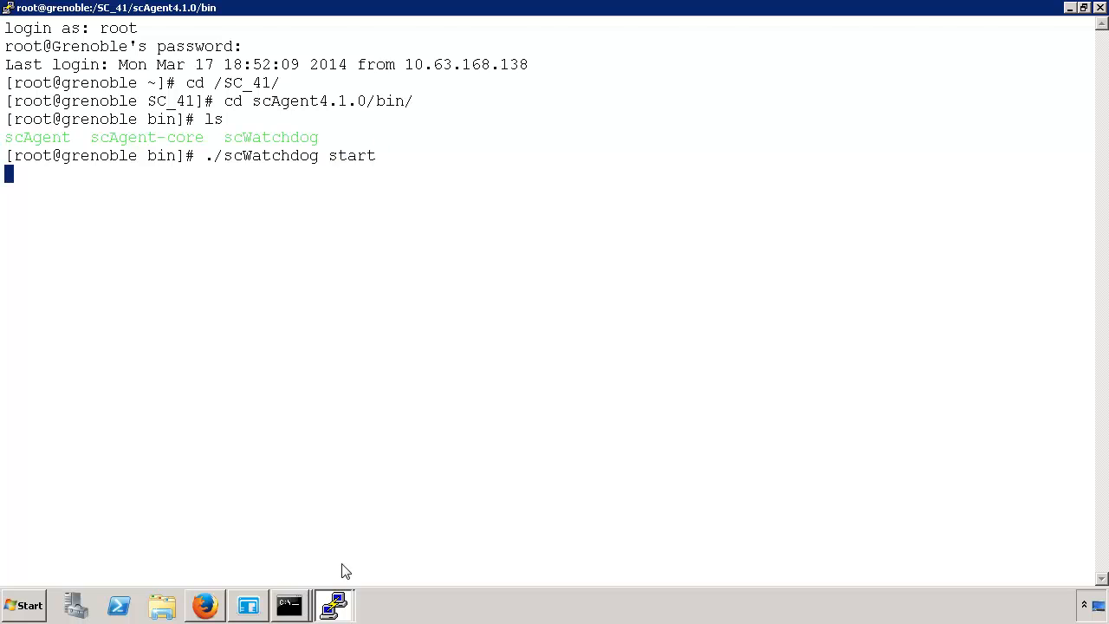